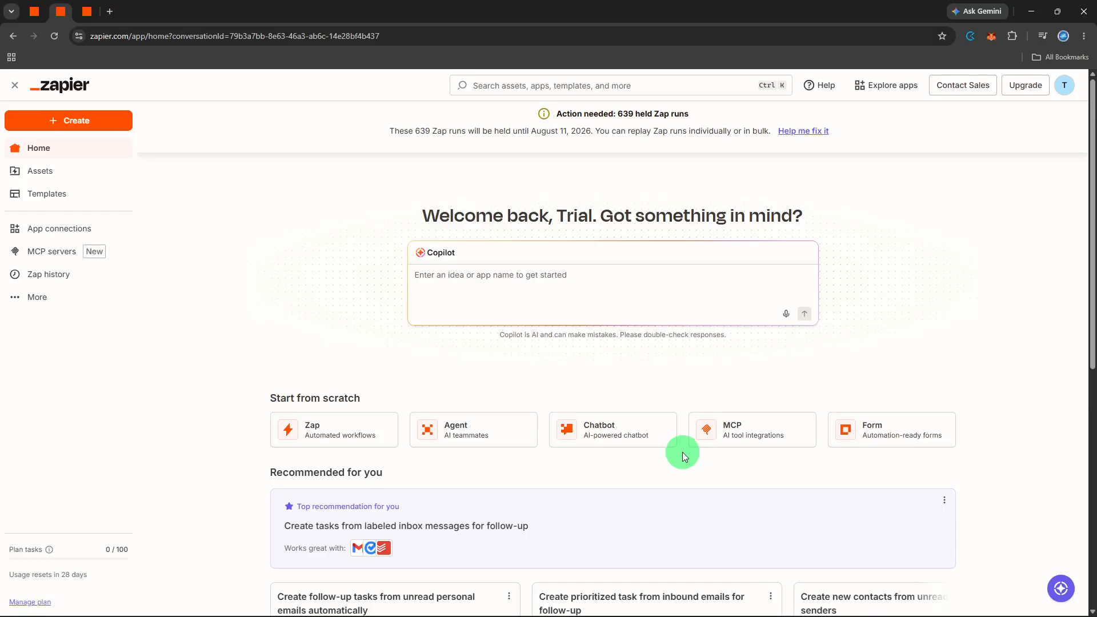
Create a new Zap workflow and choose HubSpot as its trigger app
click(80, 122)
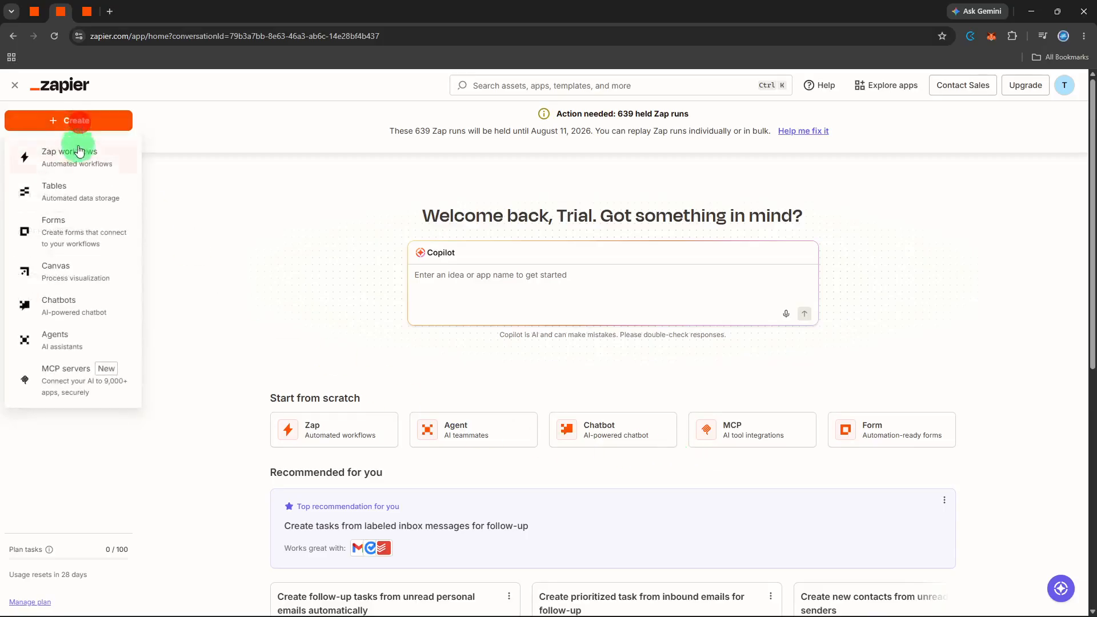
click(77, 153)
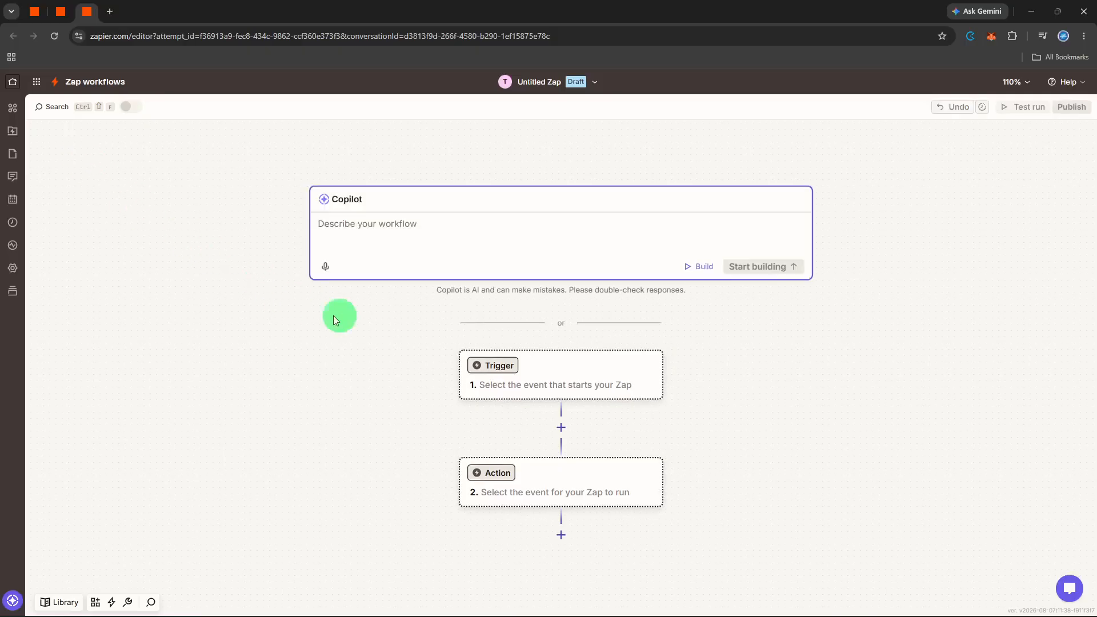
click(506, 368)
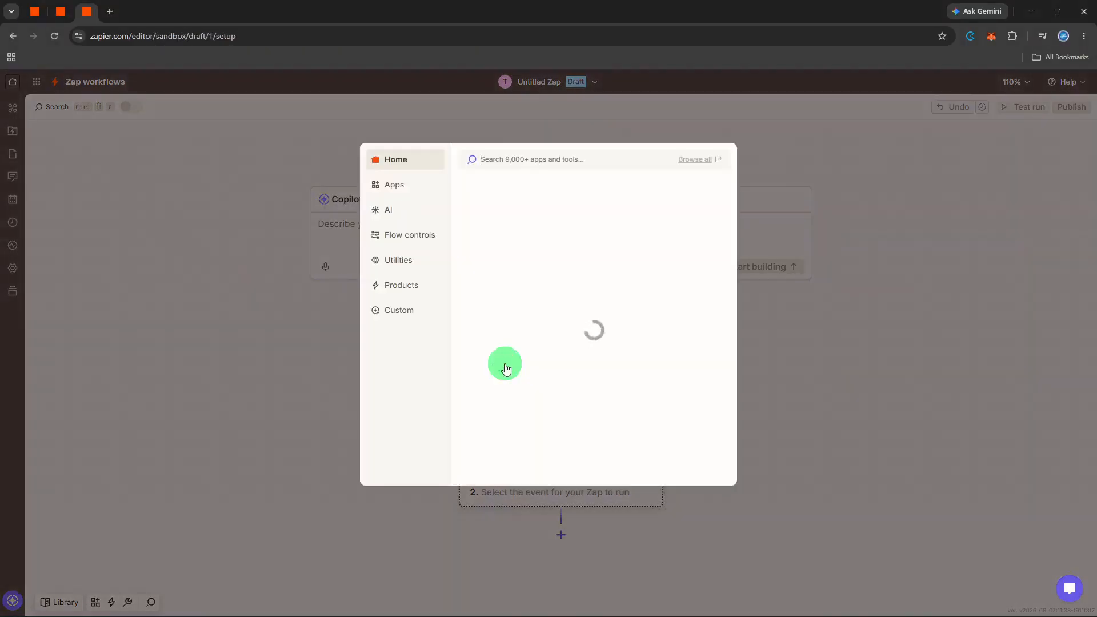
click(507, 326)
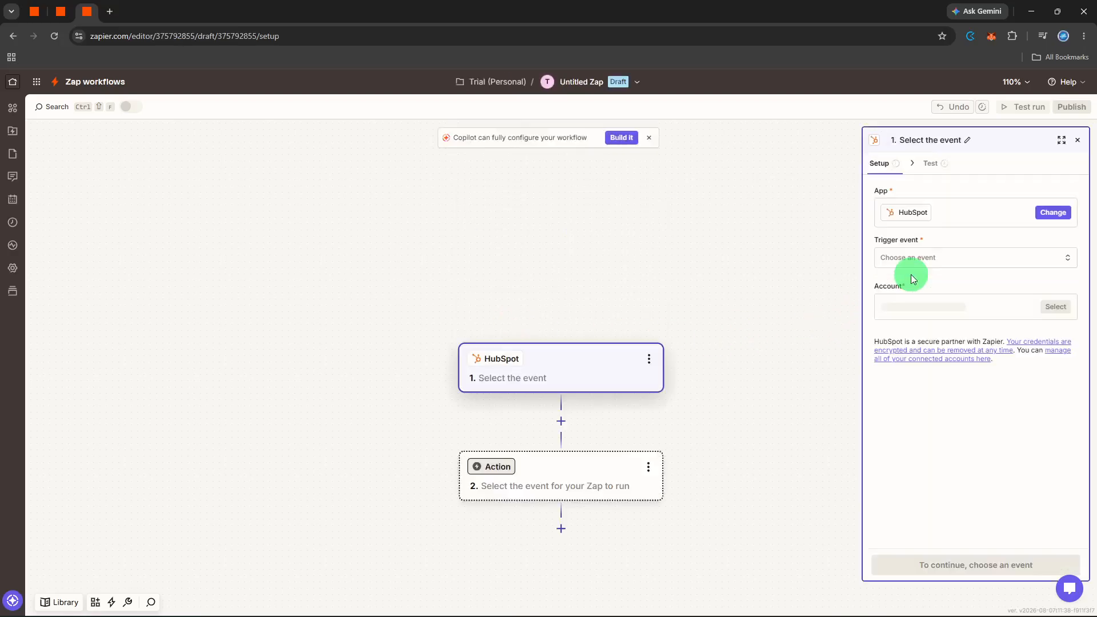
Set the HubSpot trigger event to New Deal and proceed to its configuration
click(921, 260)
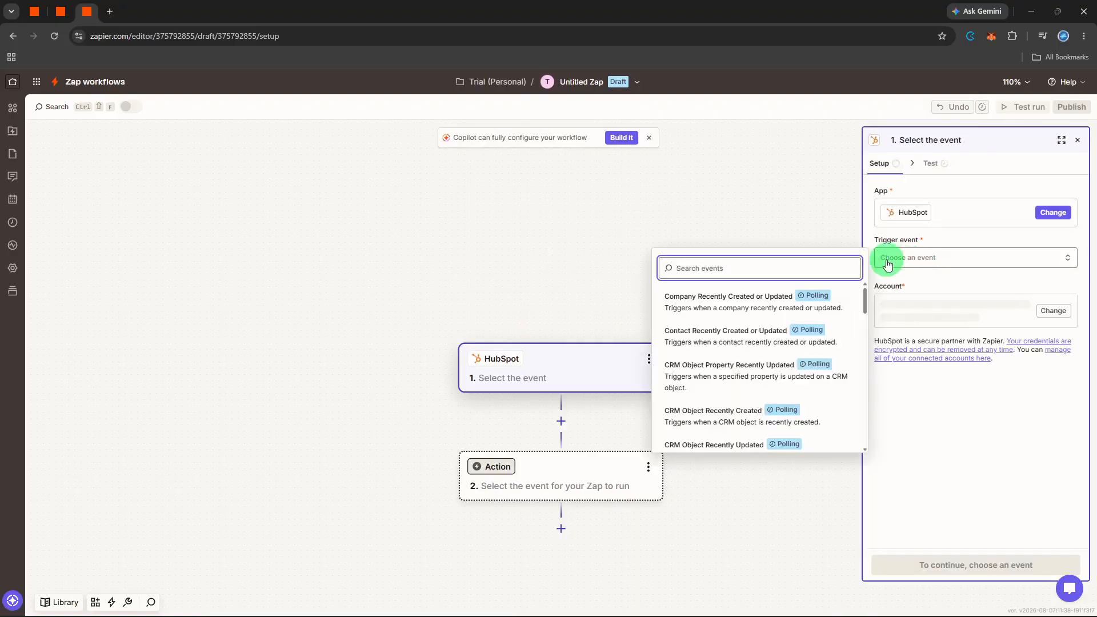
text(new c)
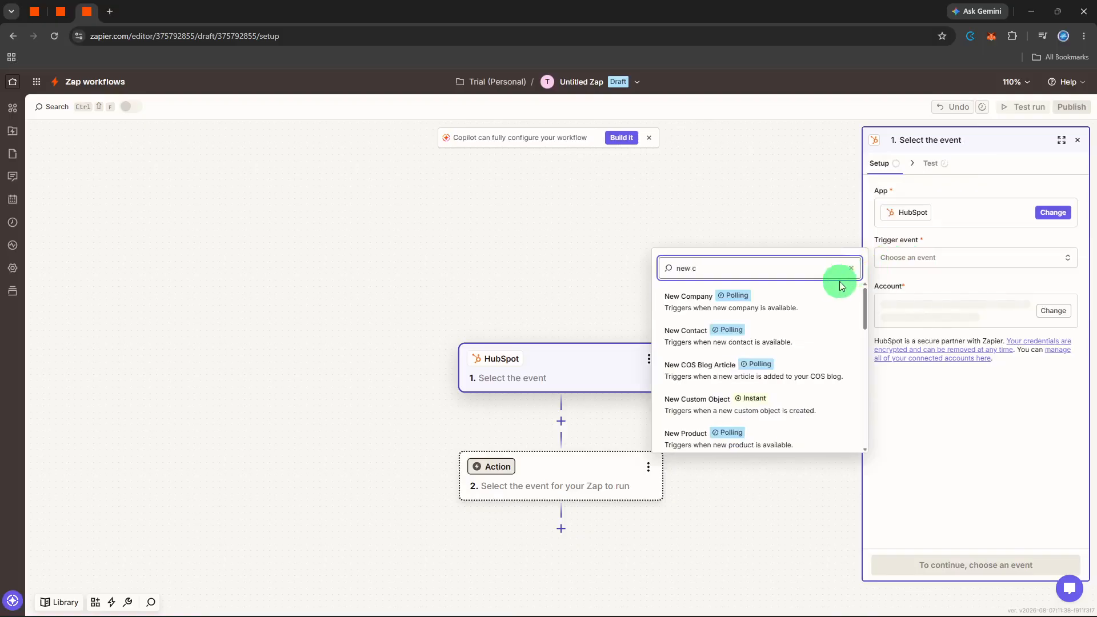
key(BackSpace)
text(d)
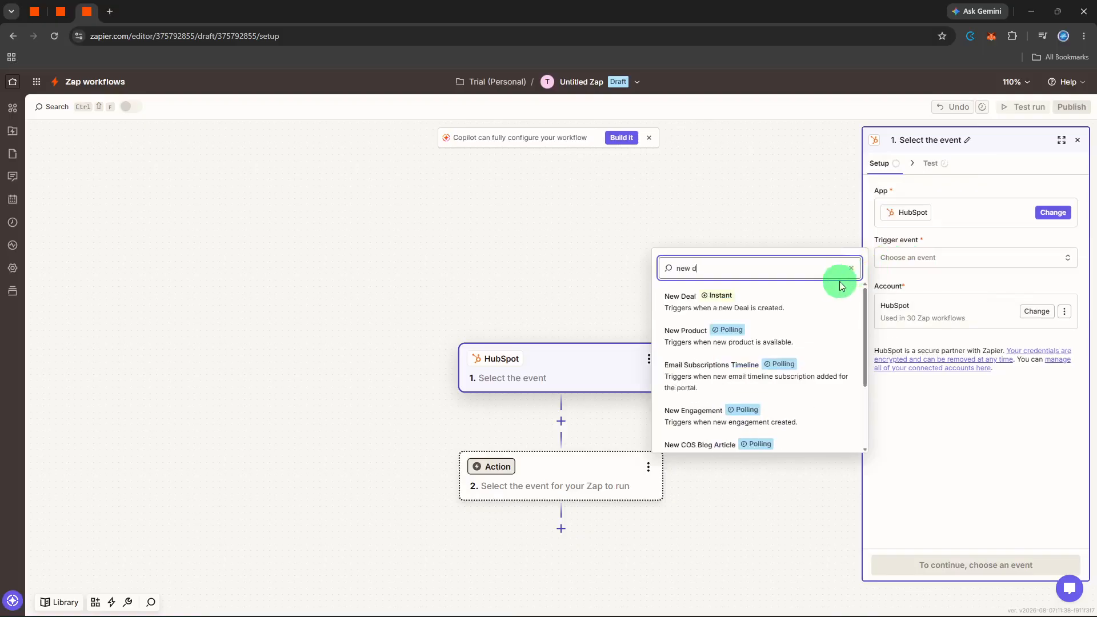
click(781, 315)
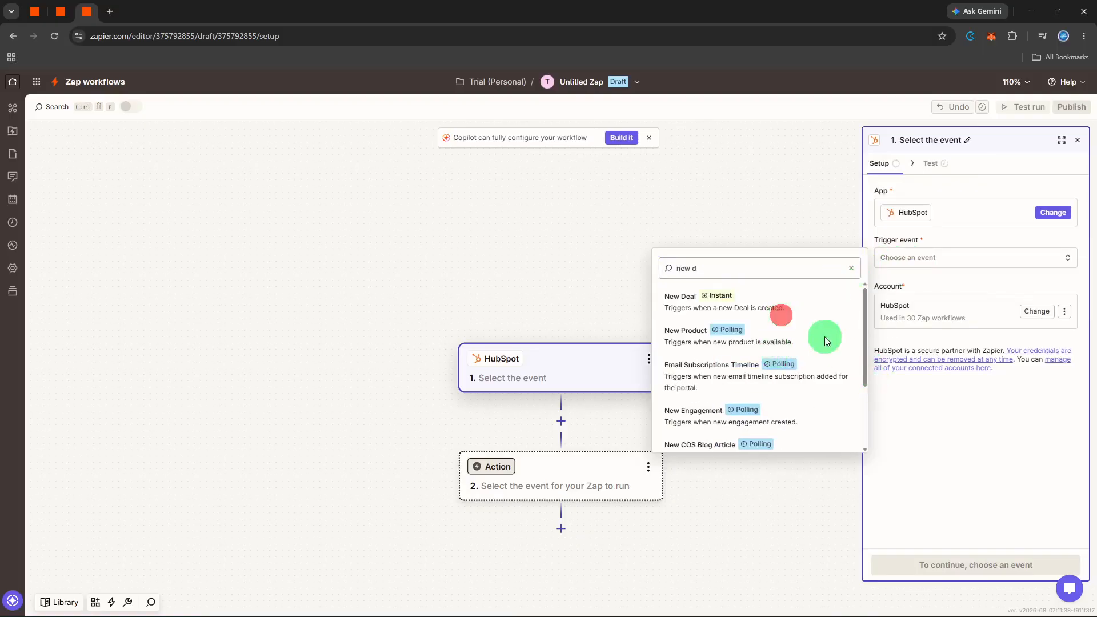
click(774, 295)
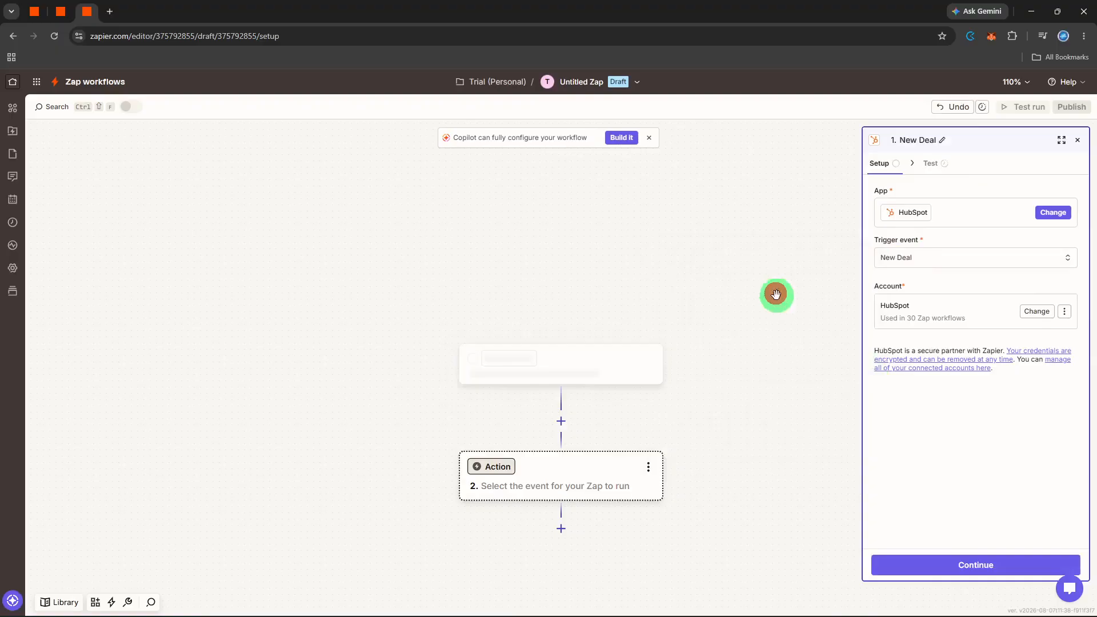
click(963, 566)
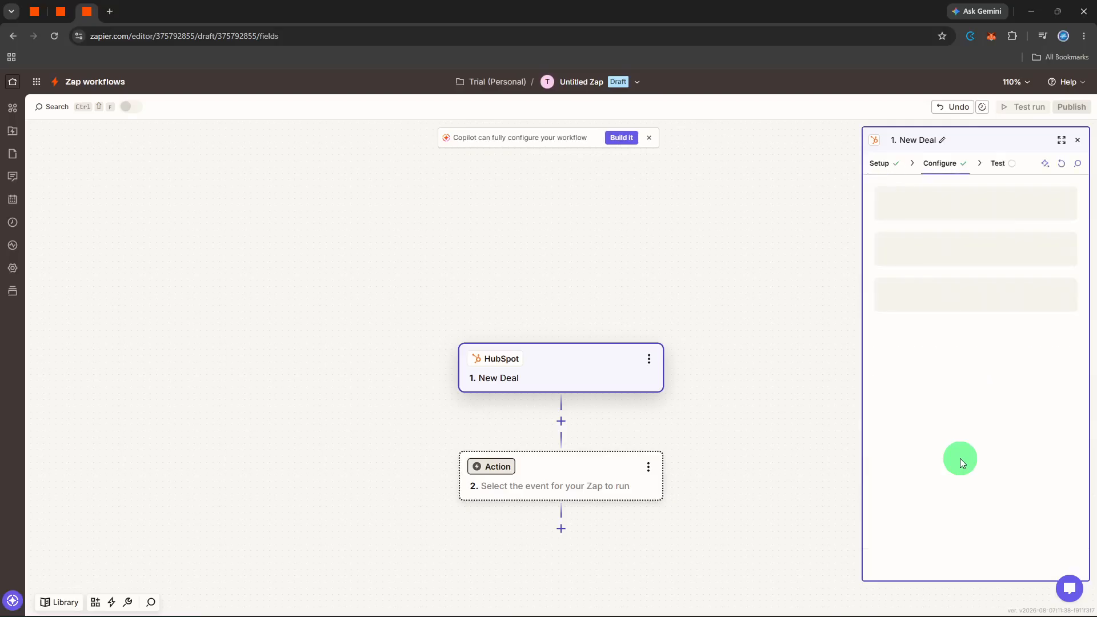
Test the New Deal trigger and continue with the Deal A record
click(946, 560)
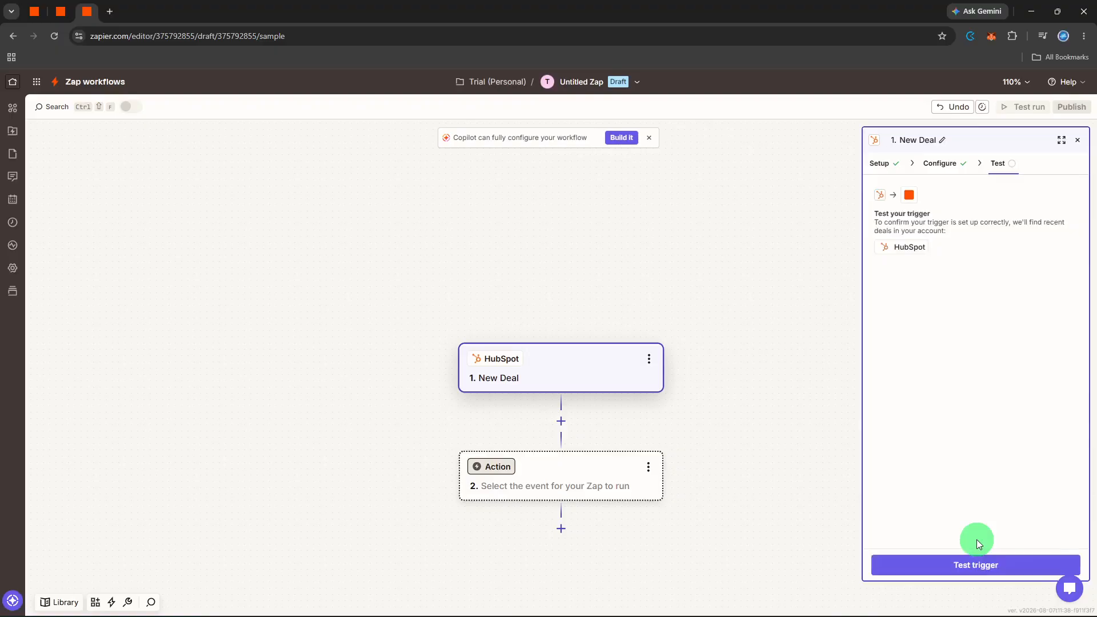
click(976, 560)
click(993, 558)
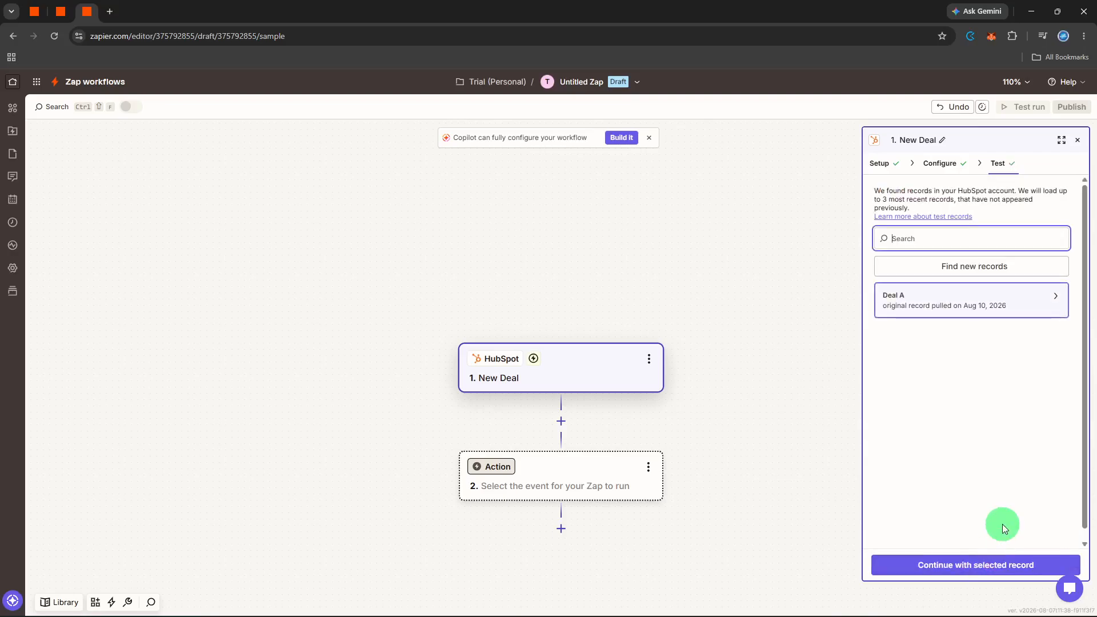
click(993, 566)
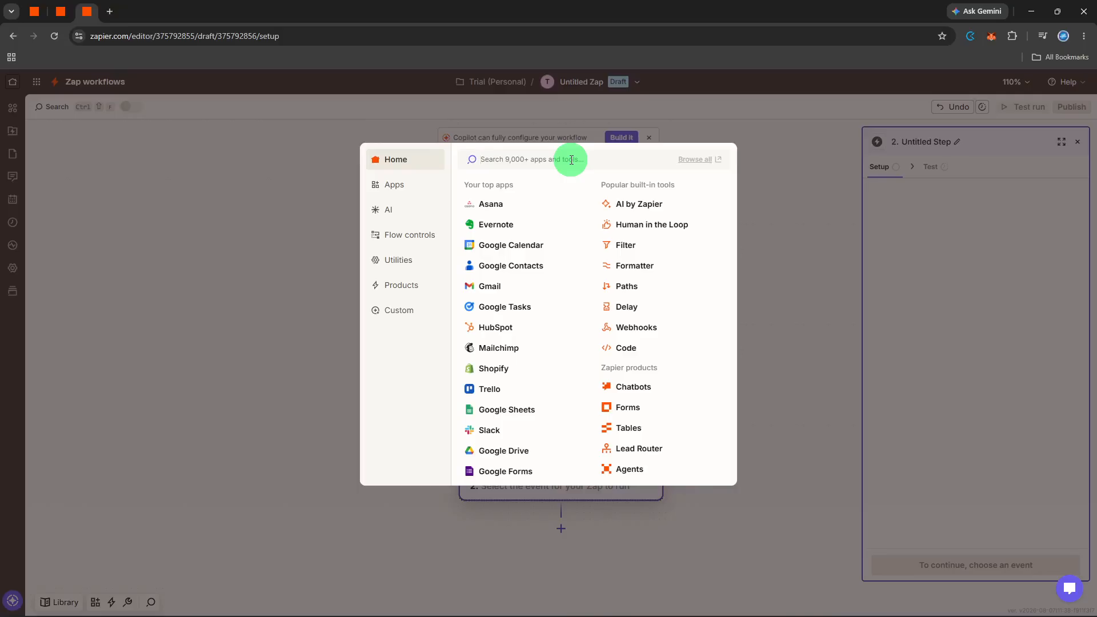
Choose ClickUp as the action app with the Create Task event and proceed to its configuration
text(click)
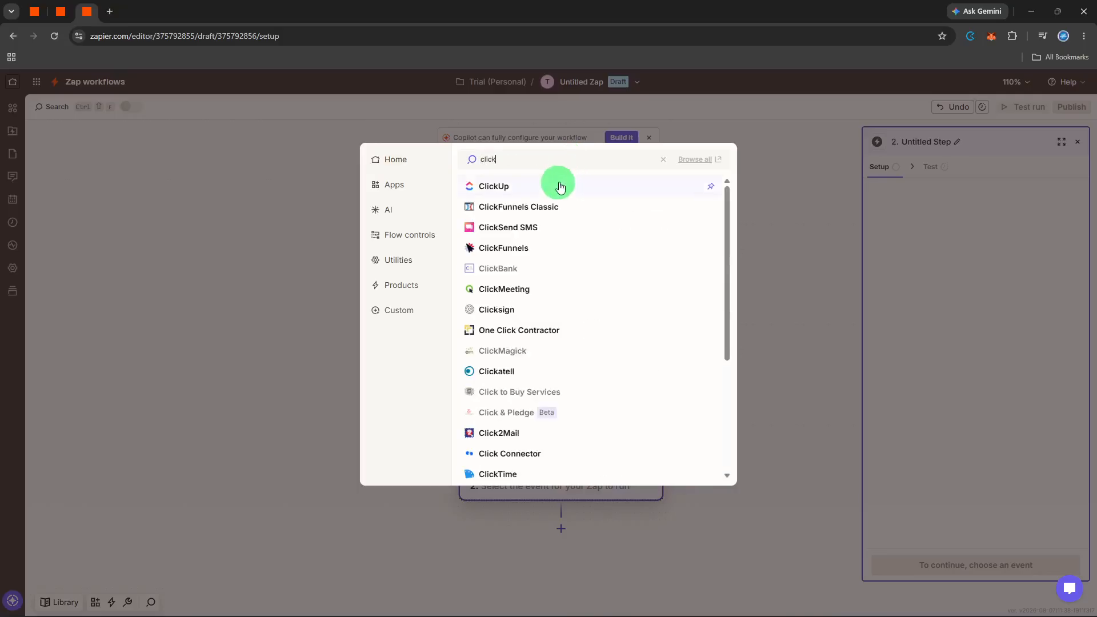
click(559, 190)
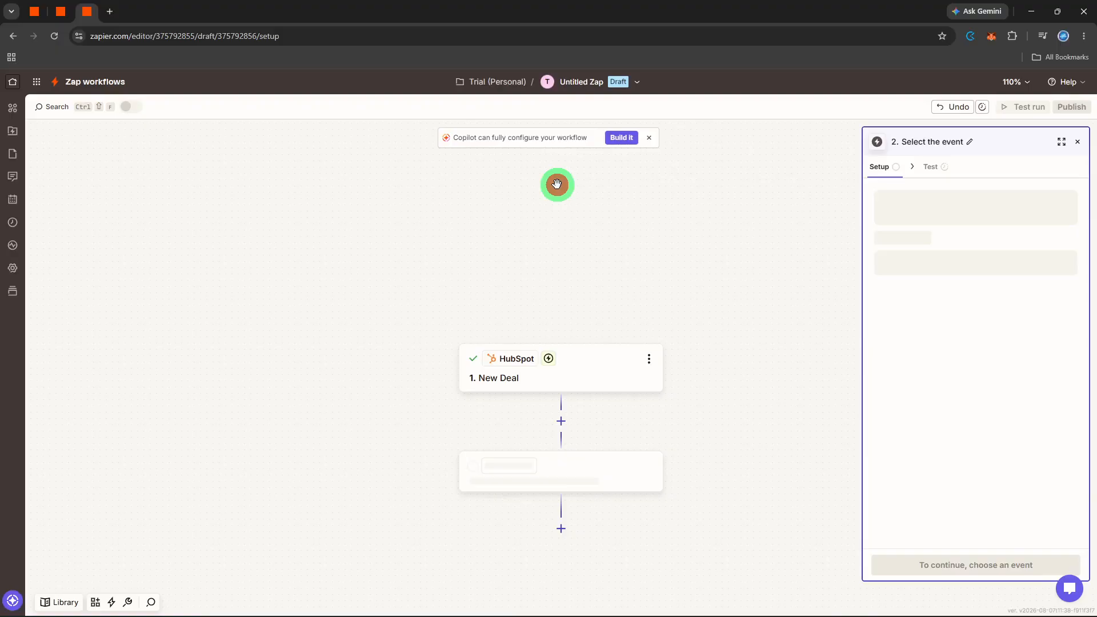
click(938, 269)
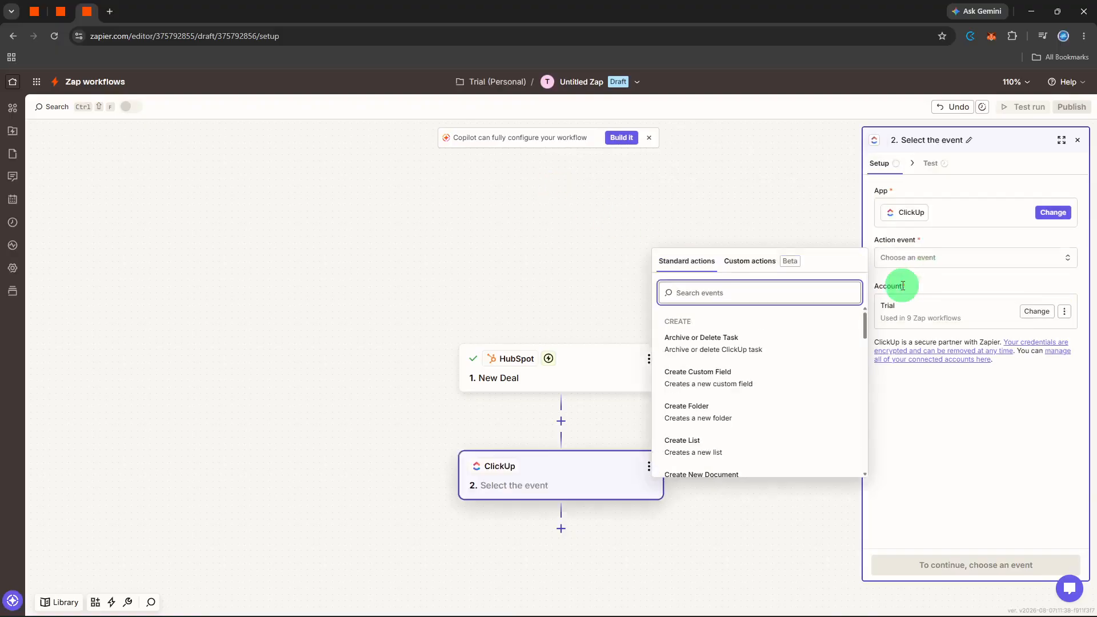
text(tas)
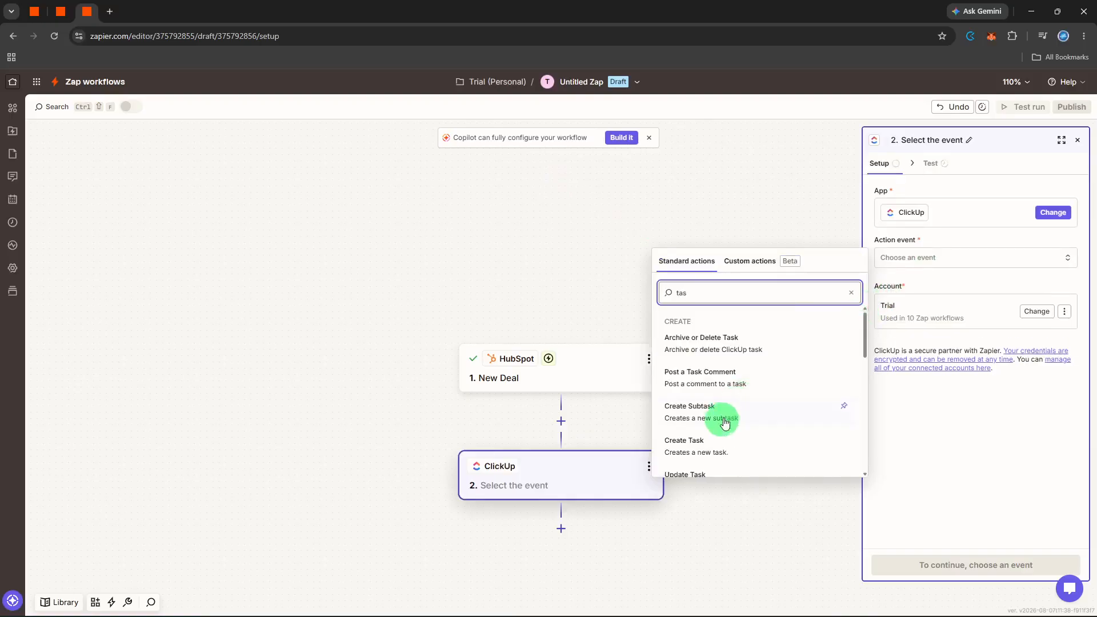
click(705, 441)
click(901, 563)
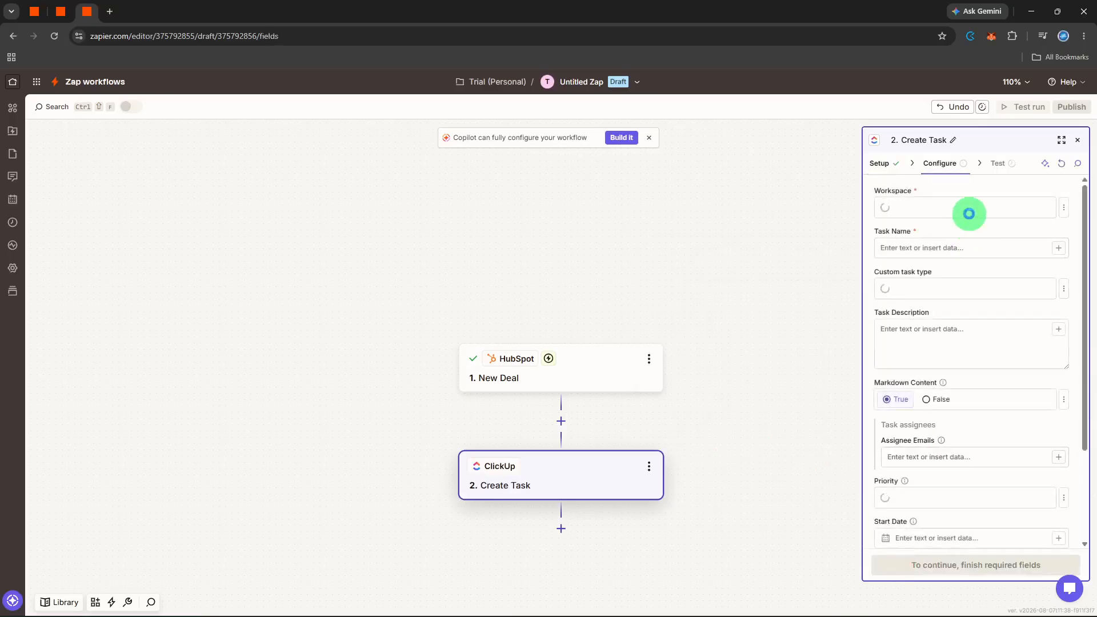
Set the task's workspace to Marketing Workspace, its space to Client Process and its folder to My Trello board
click(971, 213)
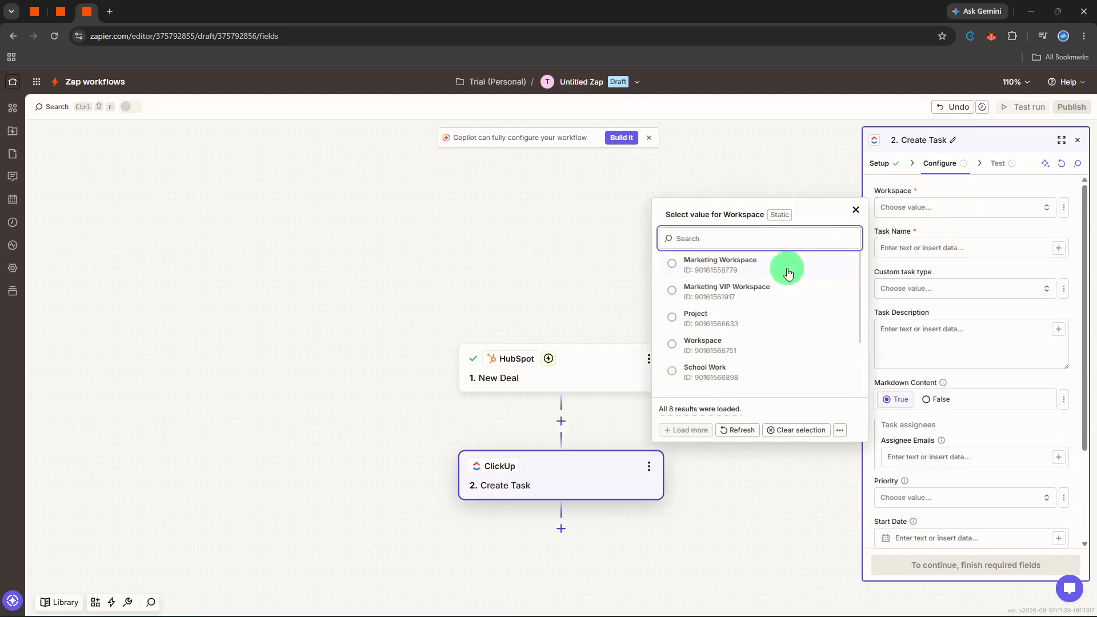
click(787, 267)
click(911, 251)
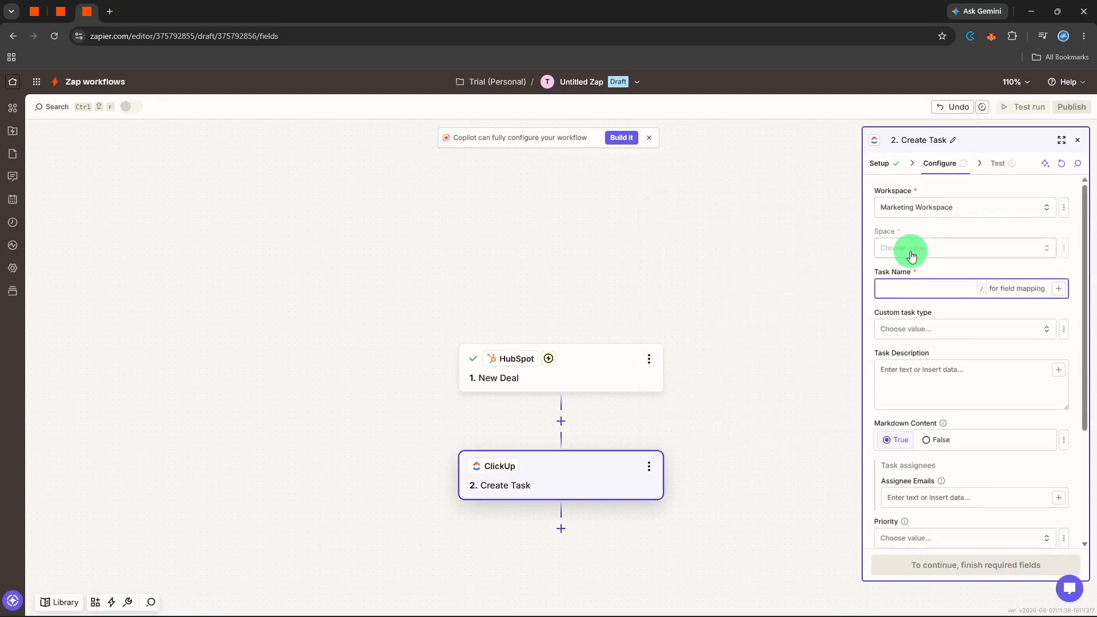
click(911, 256)
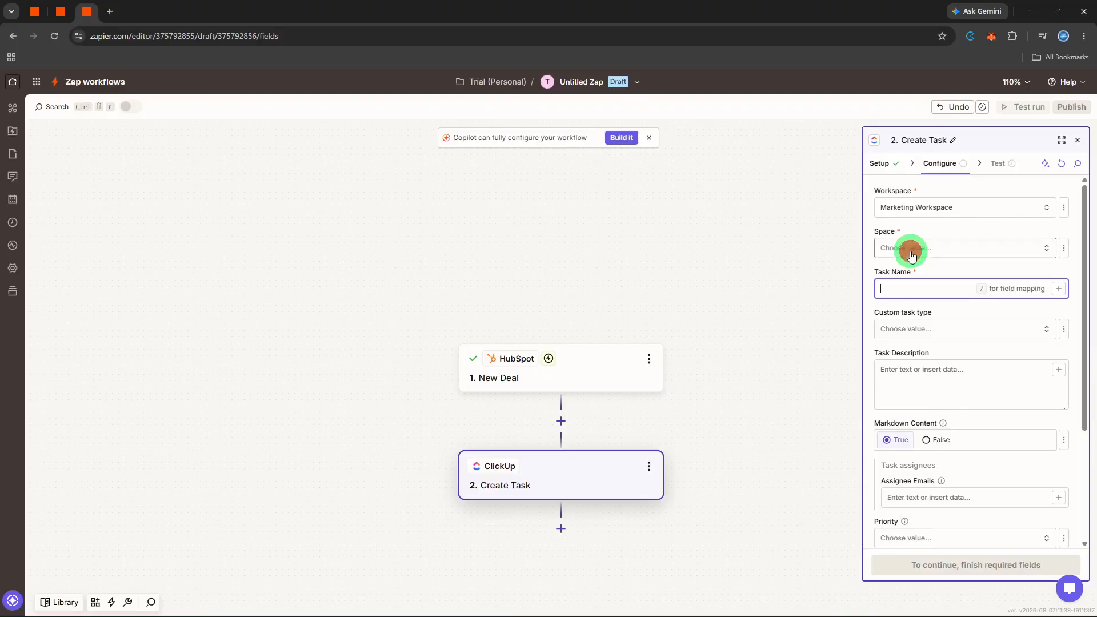
click(789, 312)
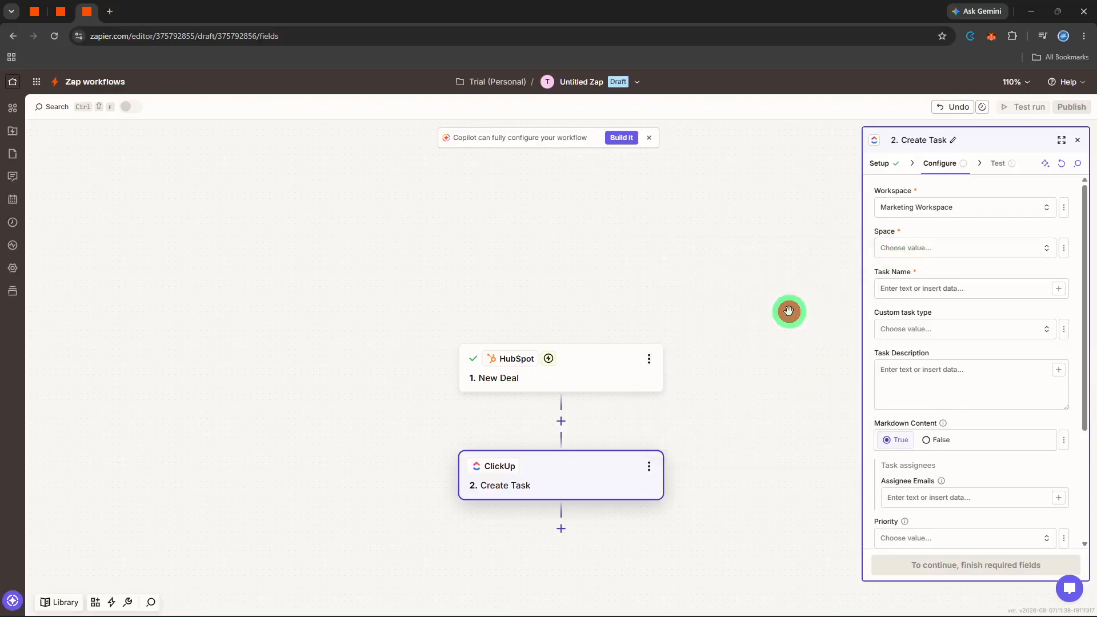
click(911, 287)
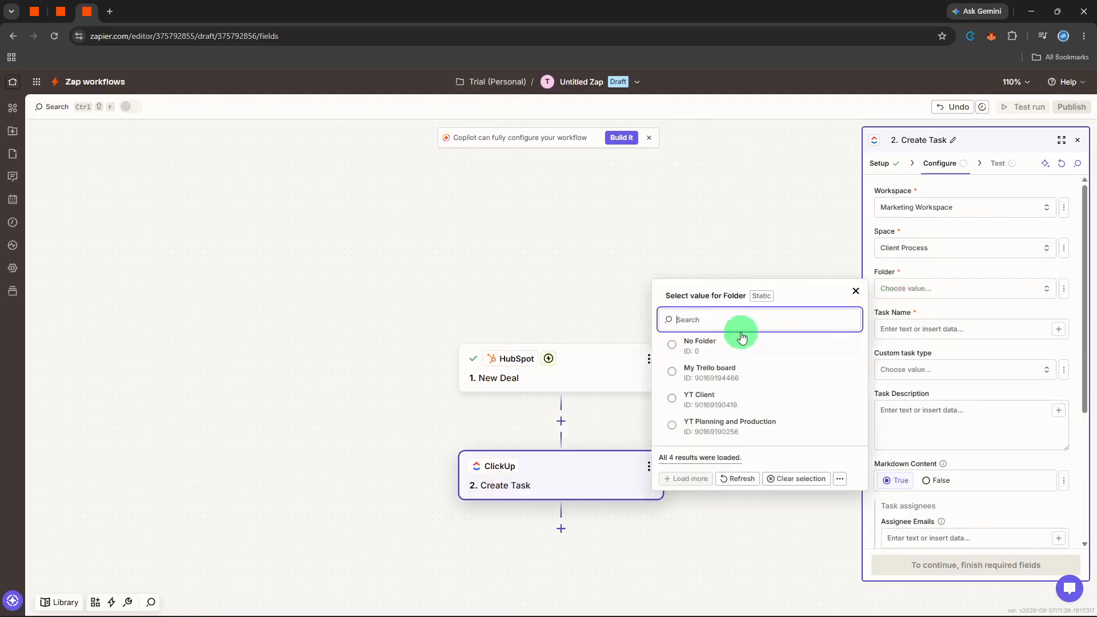
click(715, 372)
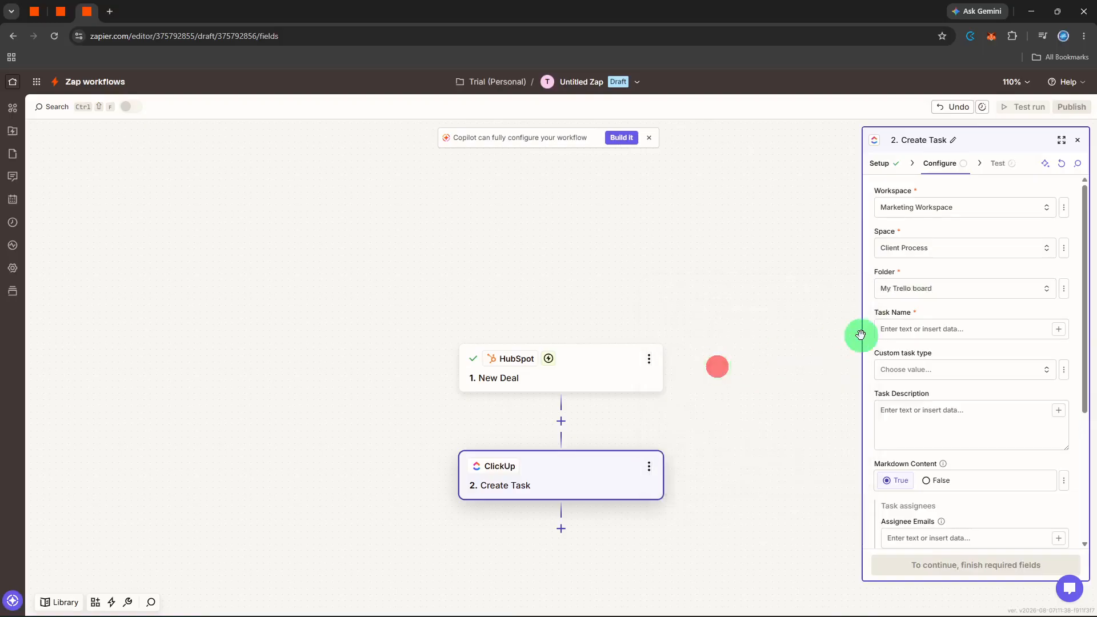
Name the task "Follow Up" and start its description with "Follow Up" followed by the HubSpot Deal Name field
click(892, 332)
text(Follow Up)
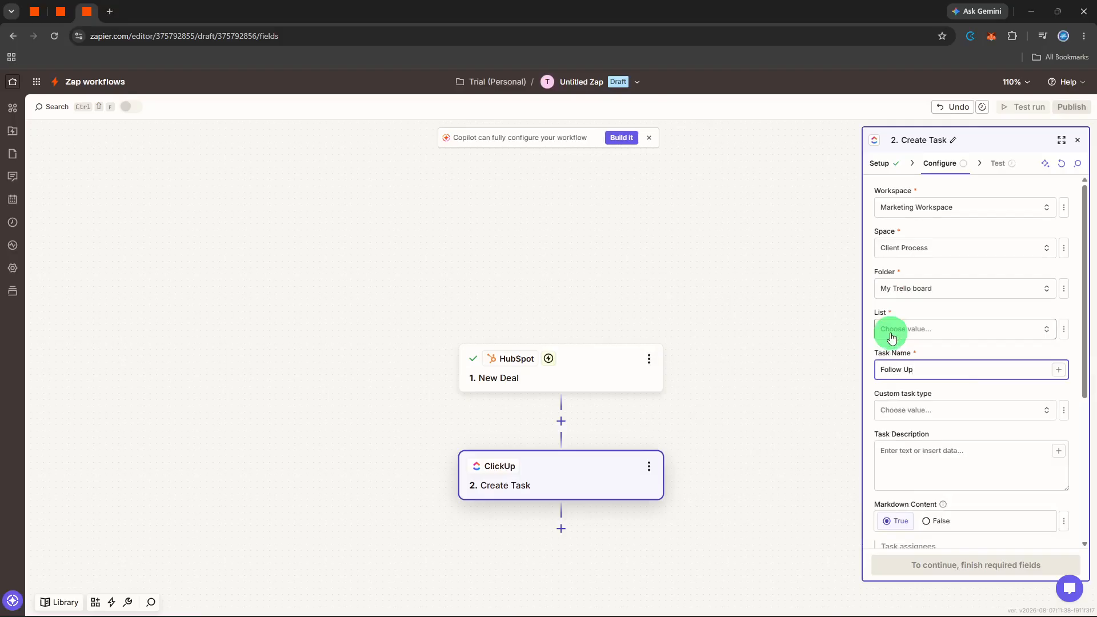
scroll(897, 348, down, 1)
click(922, 392)
text(F)
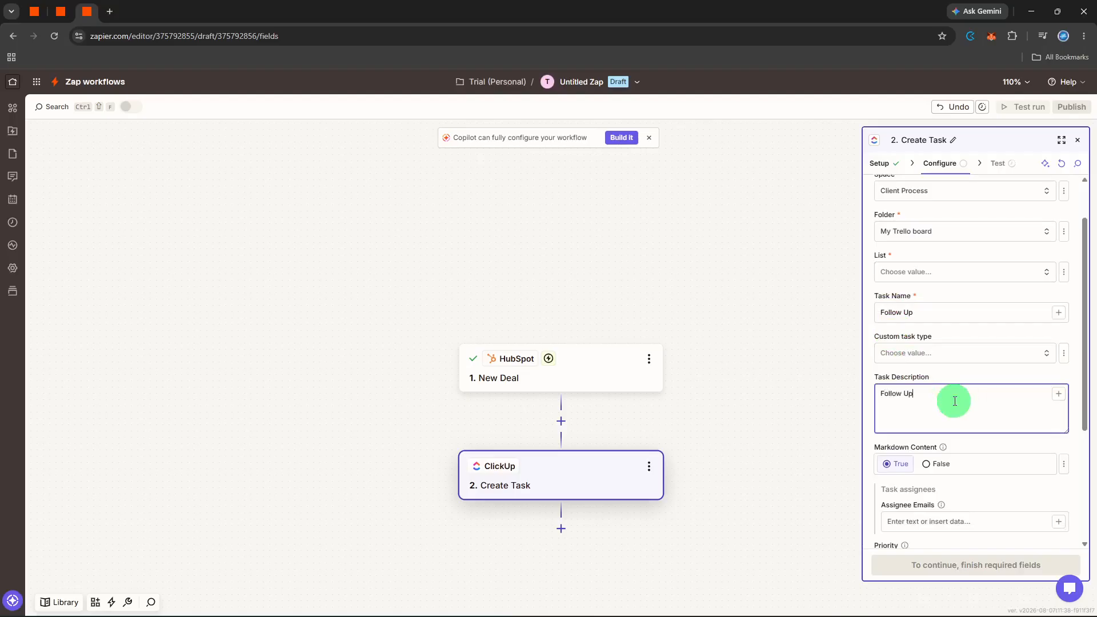
text(ollow Up)
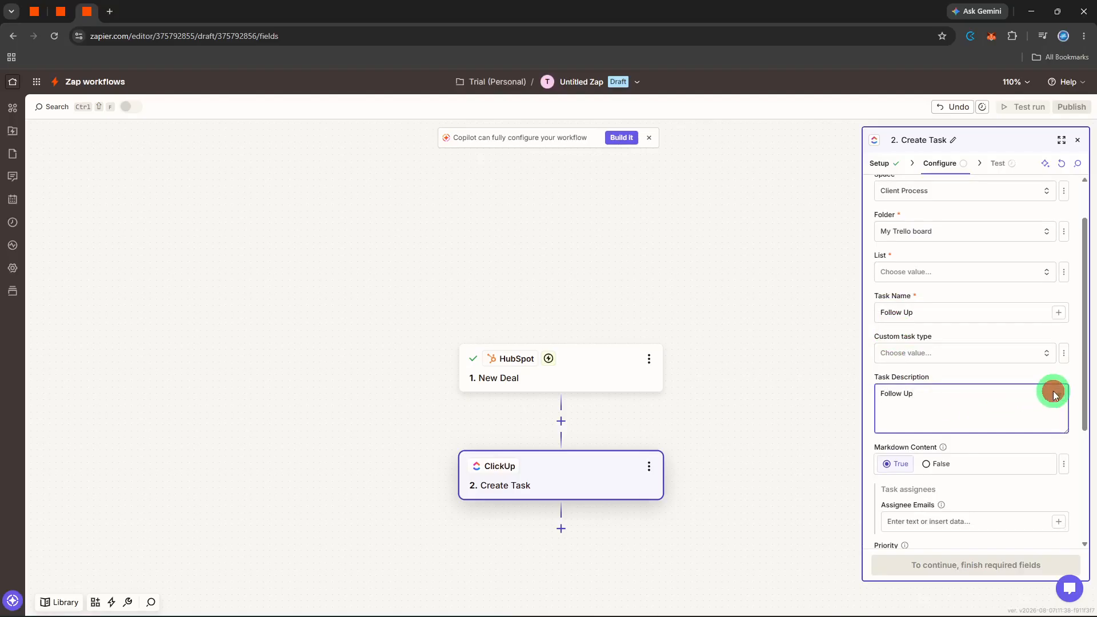
click(1056, 394)
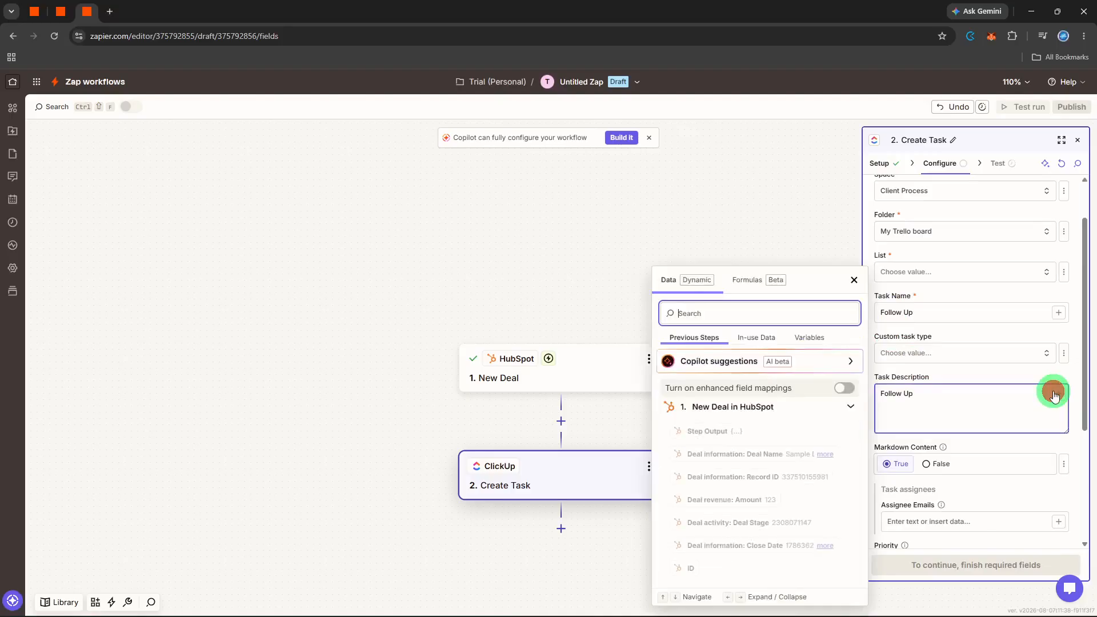
click(736, 452)
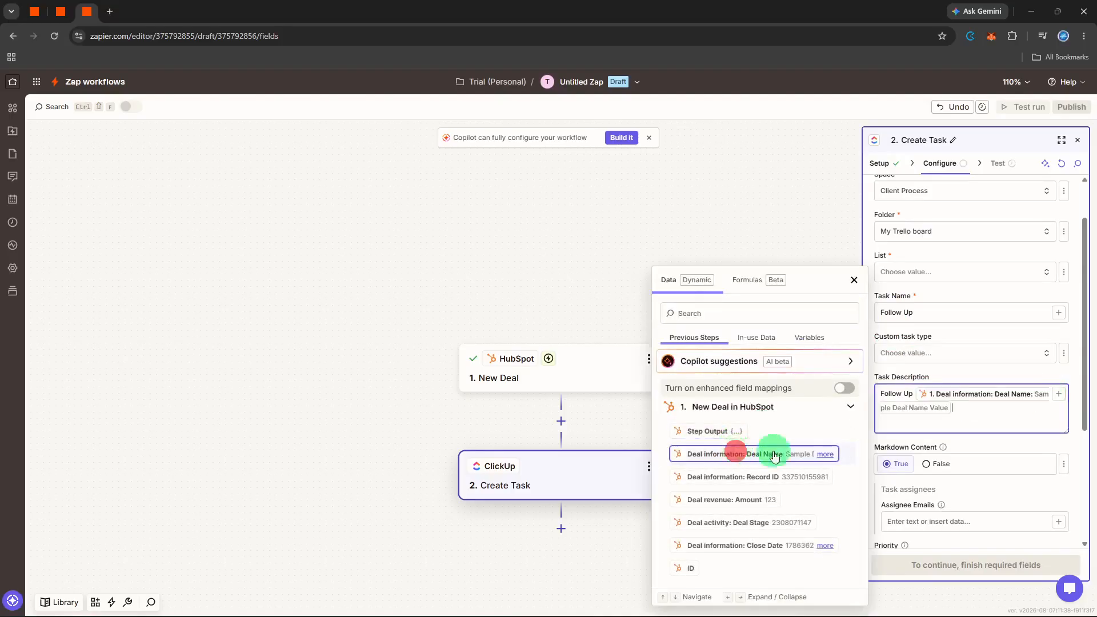
click(1026, 377)
Add the HubSpot Amount, Deal Stage and Close Date fields on separate lines below the deal name in the task description
scroll(1024, 376, down, 1)
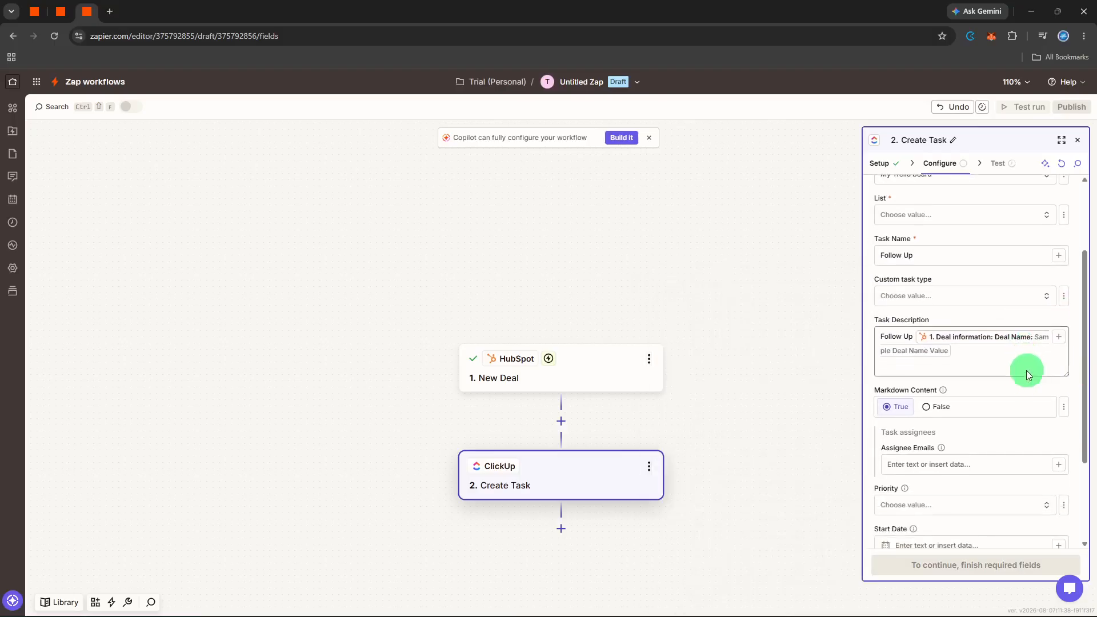
click(1036, 350)
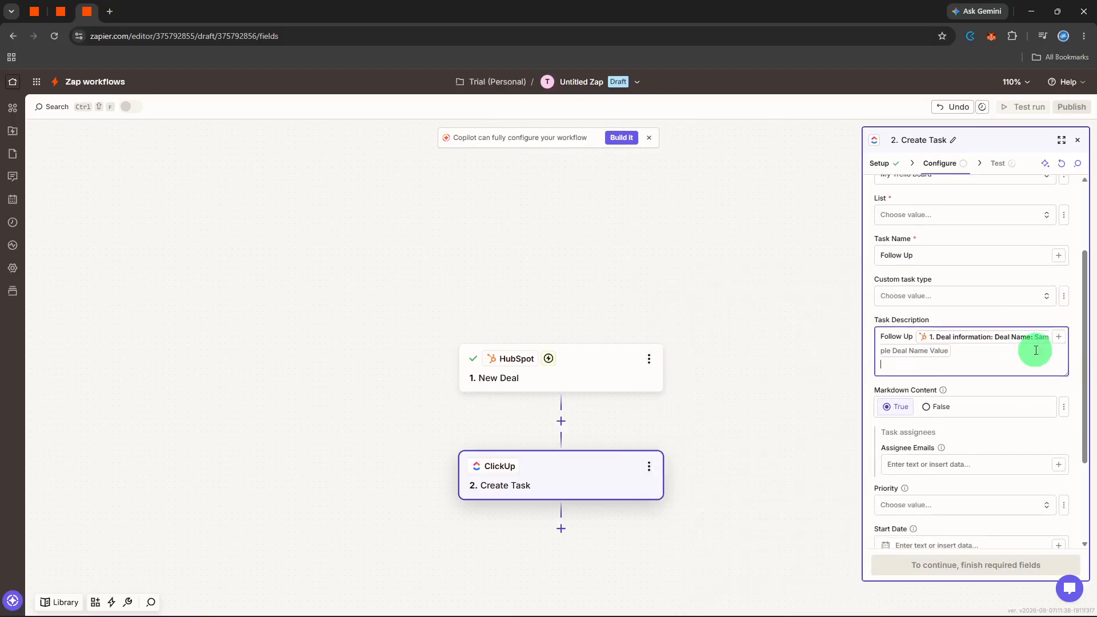
key(Return)
click(1056, 343)
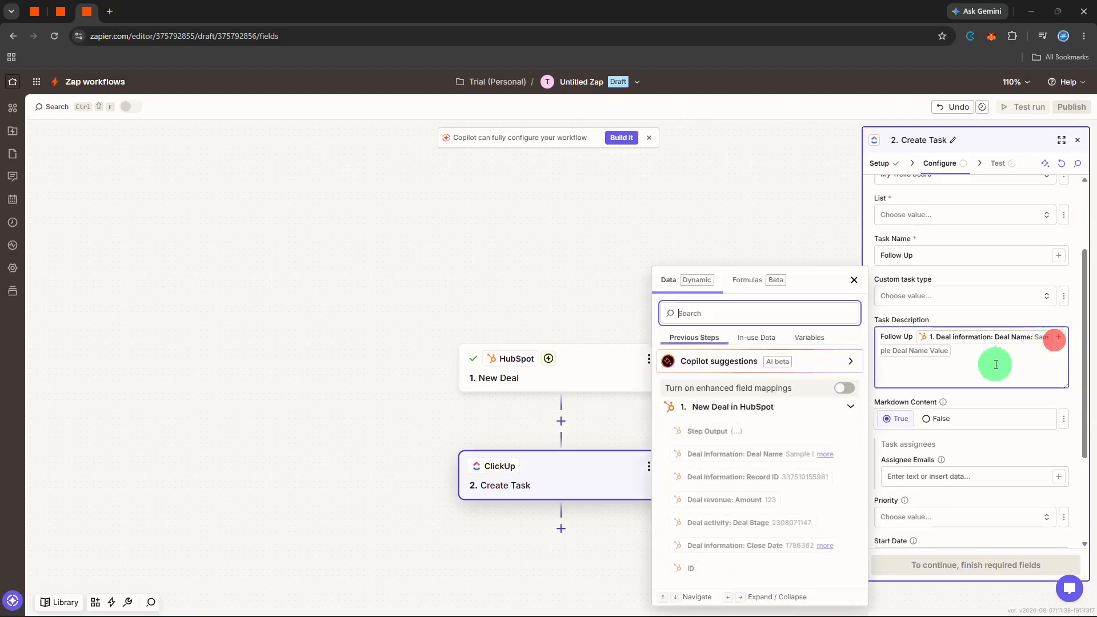
click(759, 495)
key(Return)
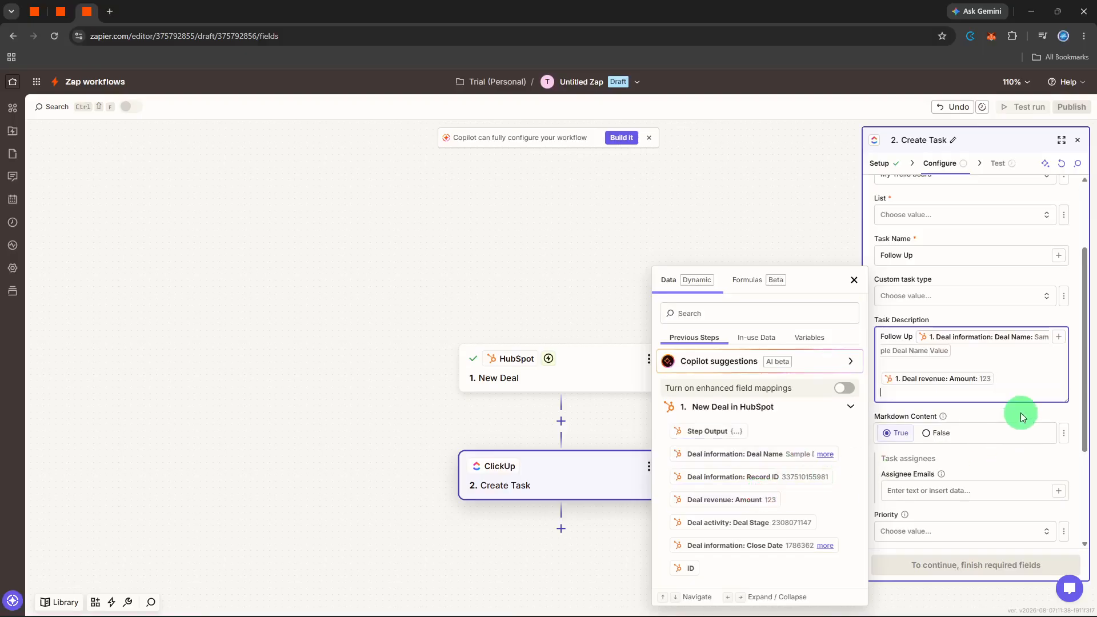
click(745, 522)
key(Return)
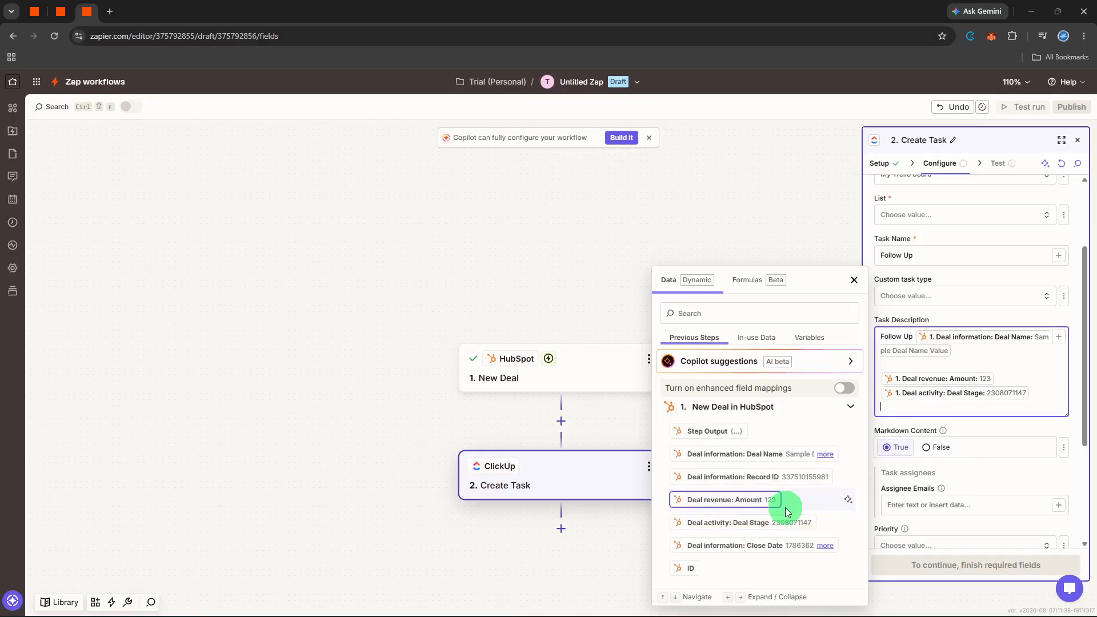
click(768, 543)
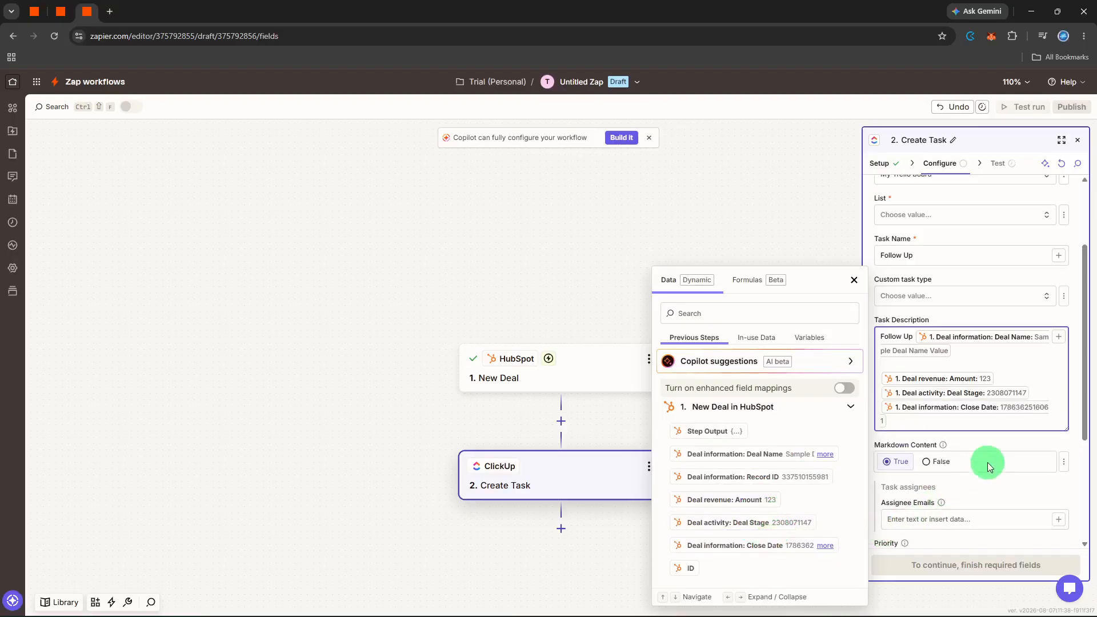
Close the description's data picker and set the ClickUp task's list to Imported From Trello
click(1004, 440)
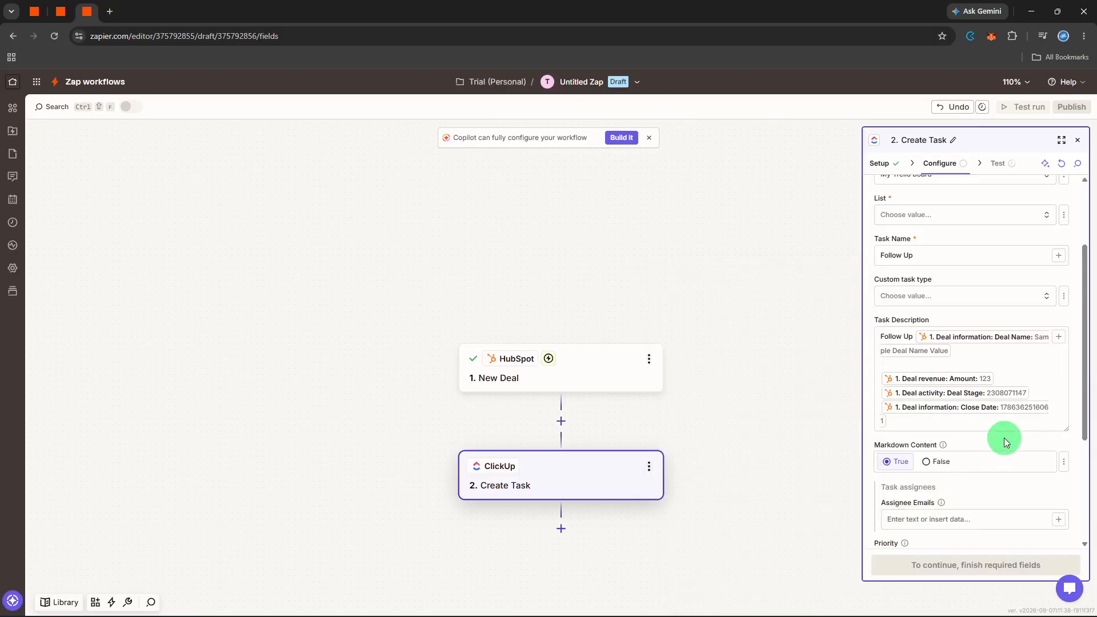
scroll(1004, 440, down, 3)
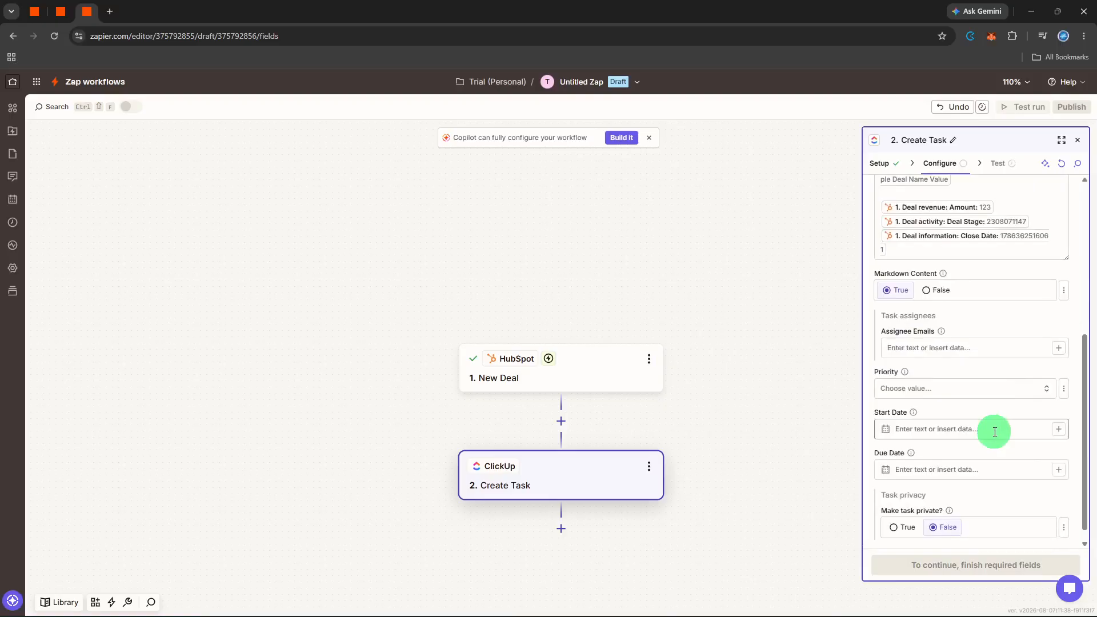
scroll(995, 432, down, 1)
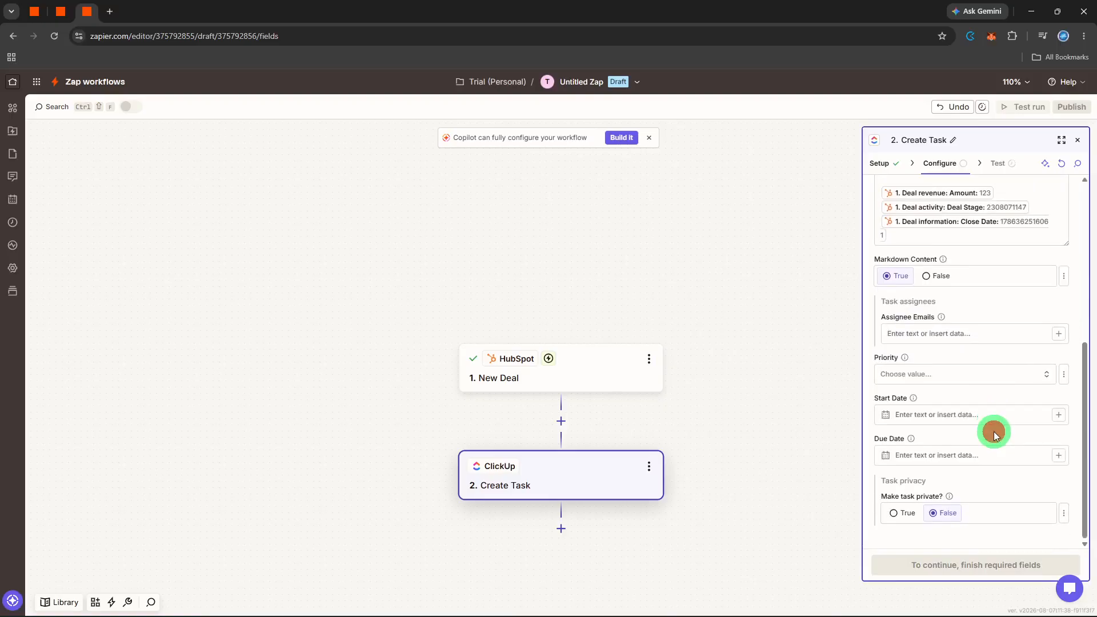
scroll(995, 435, up, 3)
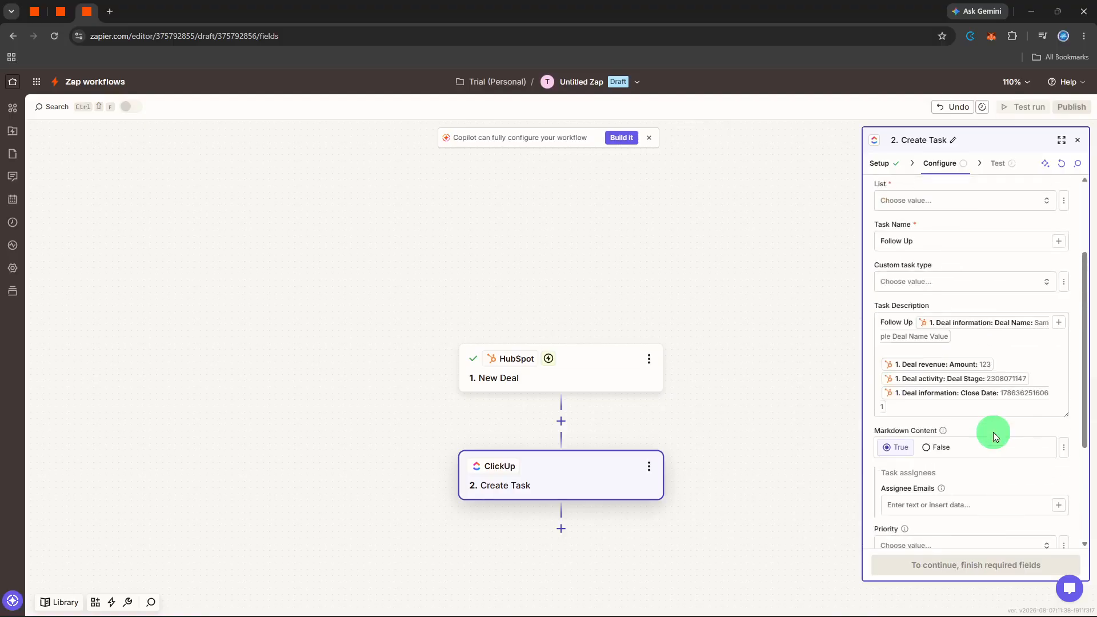
scroll(1019, 331, up, 2)
click(1008, 314)
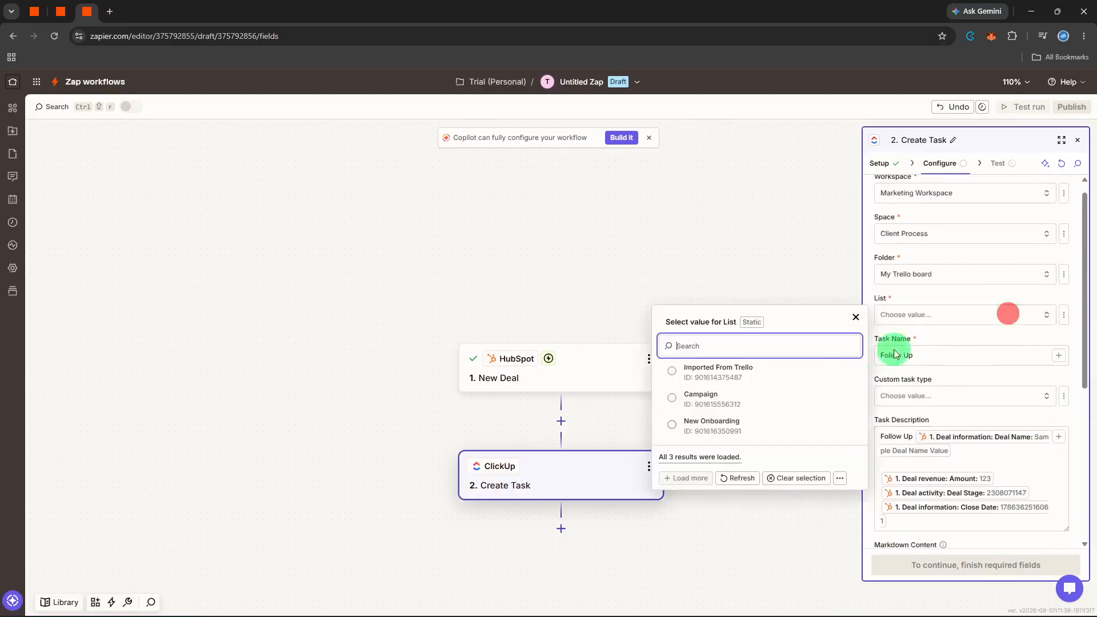
click(836, 368)
Proceed to the Create Task test, send the test task to ClickUp and close the step's settings
scroll(1038, 407, down, 4)
click(1006, 574)
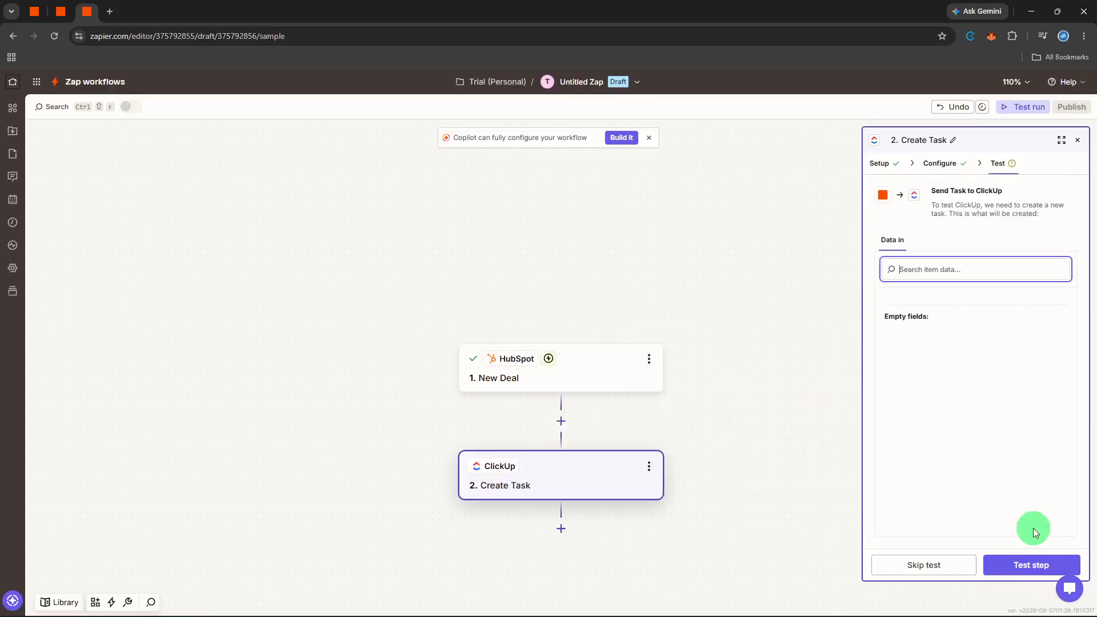
click(1032, 563)
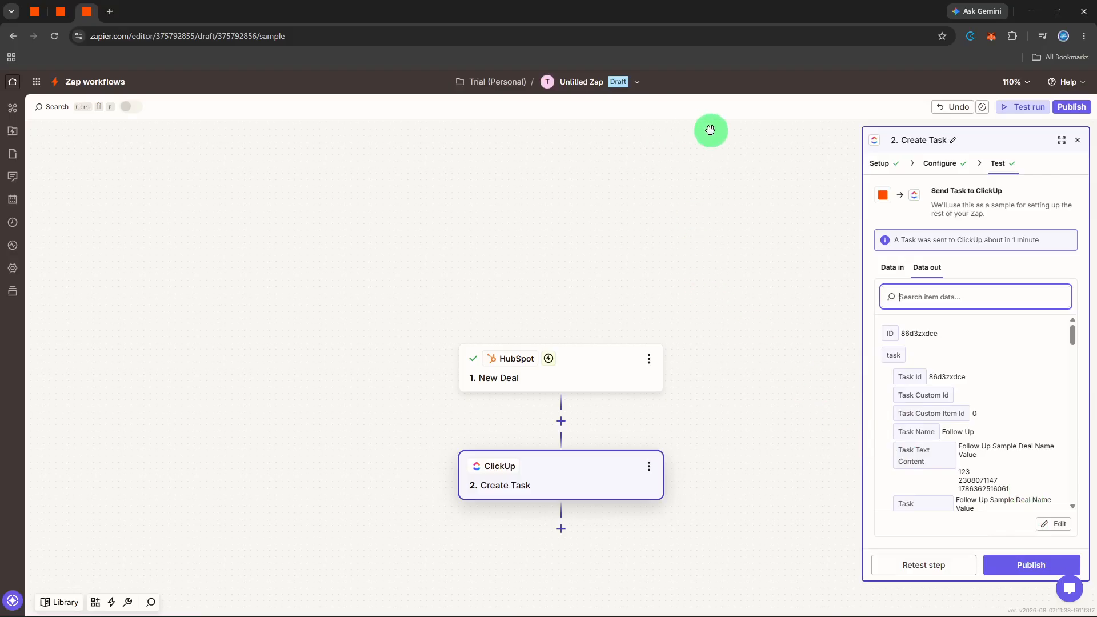
click(1078, 140)
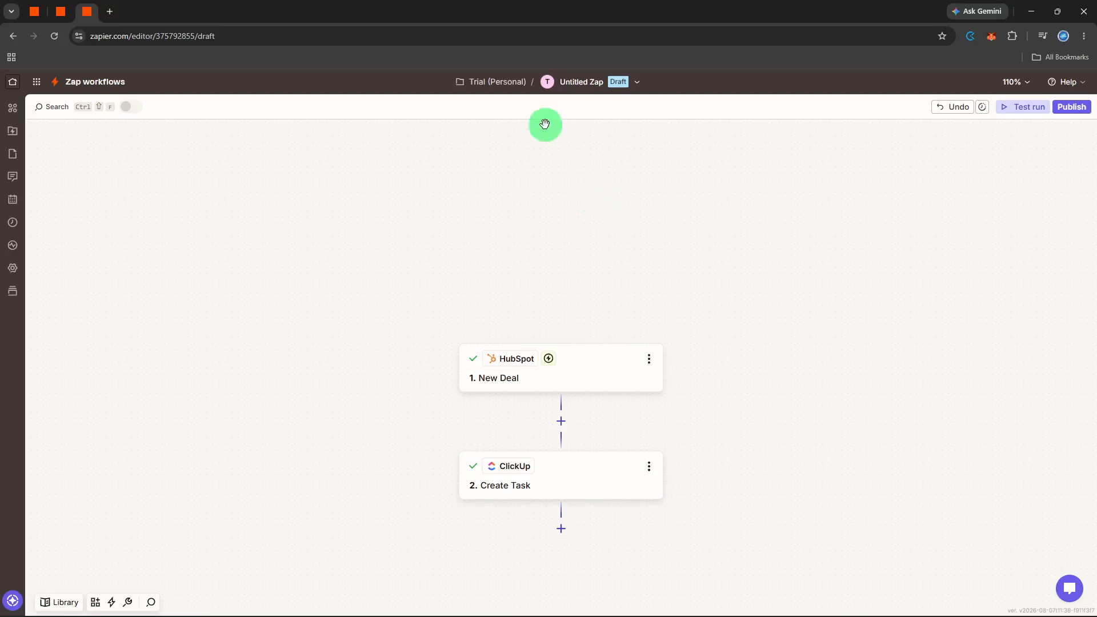
Rename the untitled Zap as "sales pipeline automation"
click(558, 84)
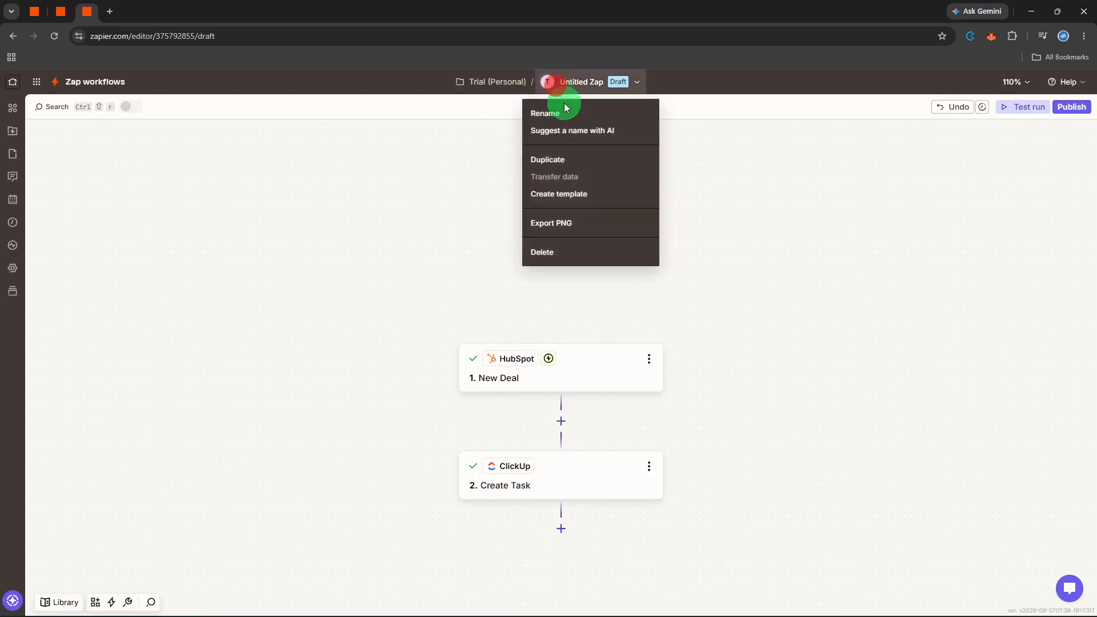
click(565, 108)
text(sa)
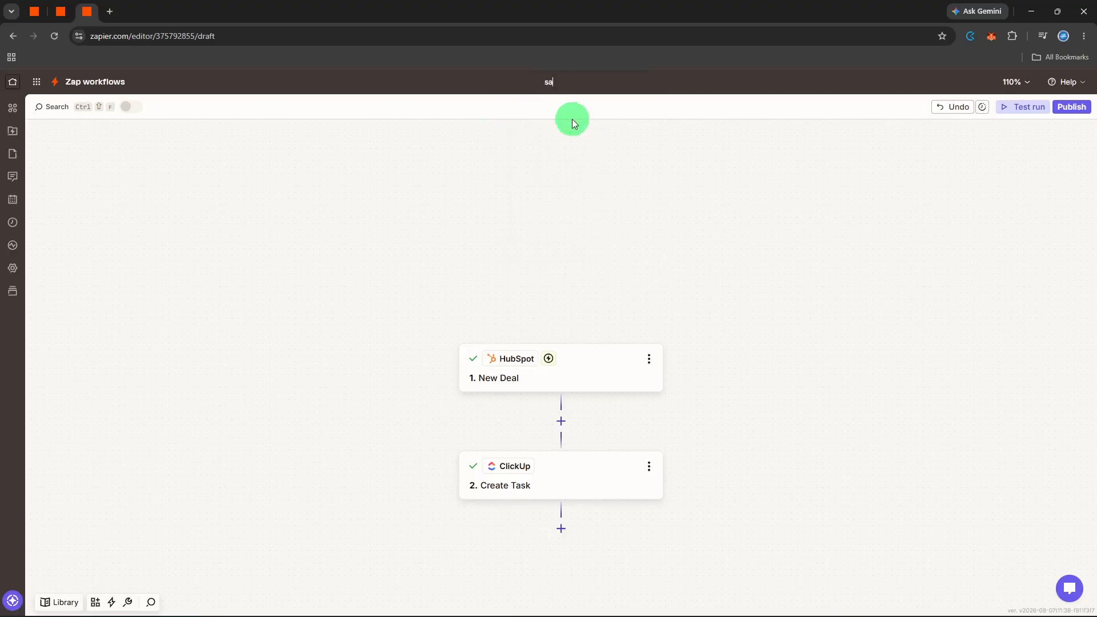
text(les pipeline automation)
key(Return)
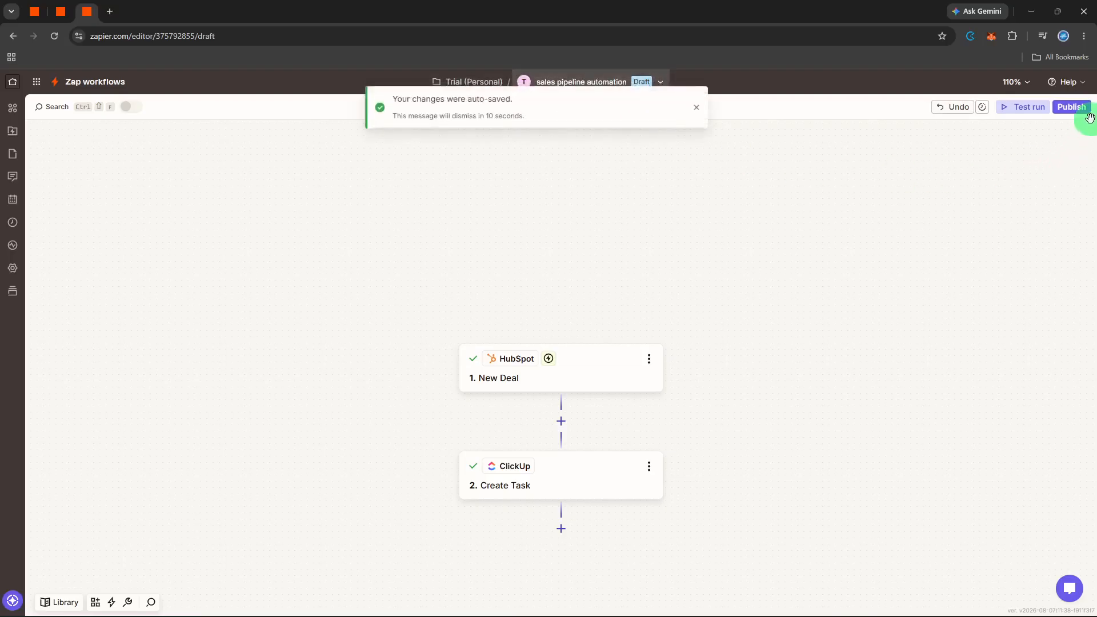